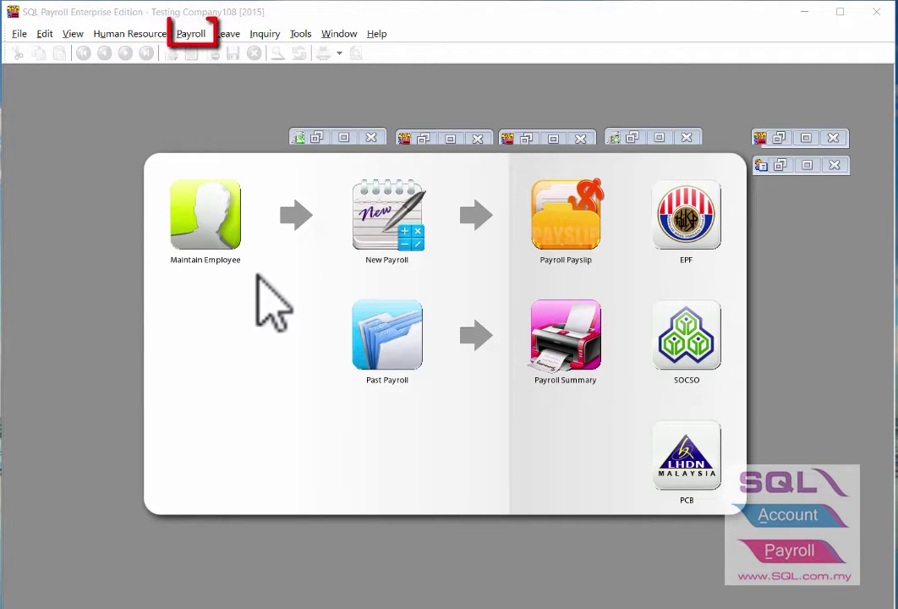
# Open the Payroll menu from the Testing Company108 [2015] home screen
pyautogui.click(191, 34)
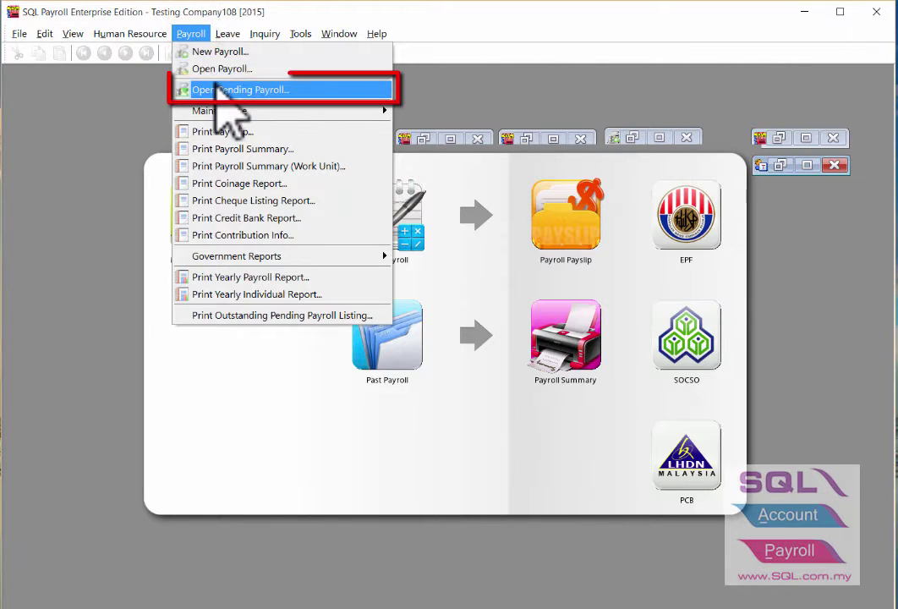
# In the Nov 2015 pending Tax Benefit list, add employee 001 with code Motorcar, amount 1200.00
pyautogui.click(218, 88)
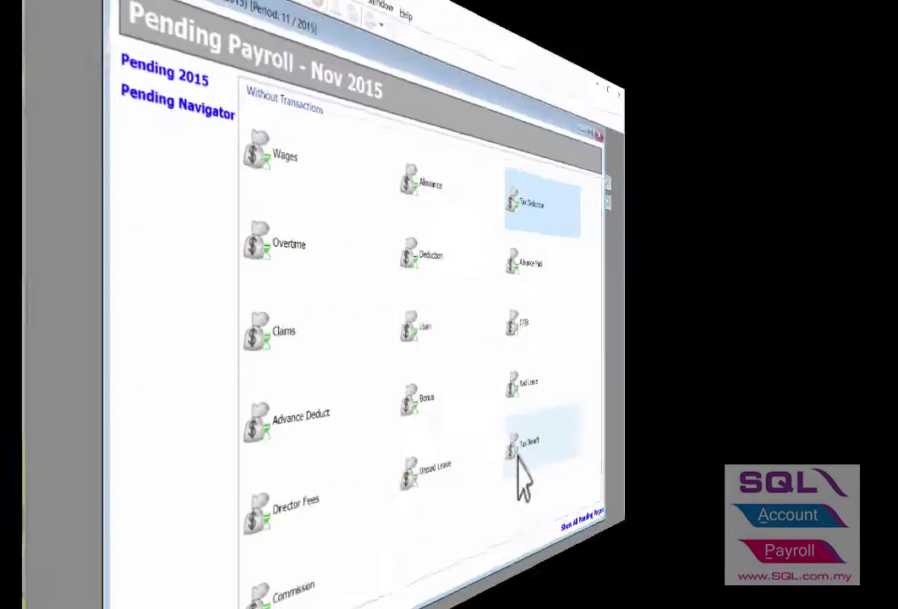
pyautogui.click(599, 469)
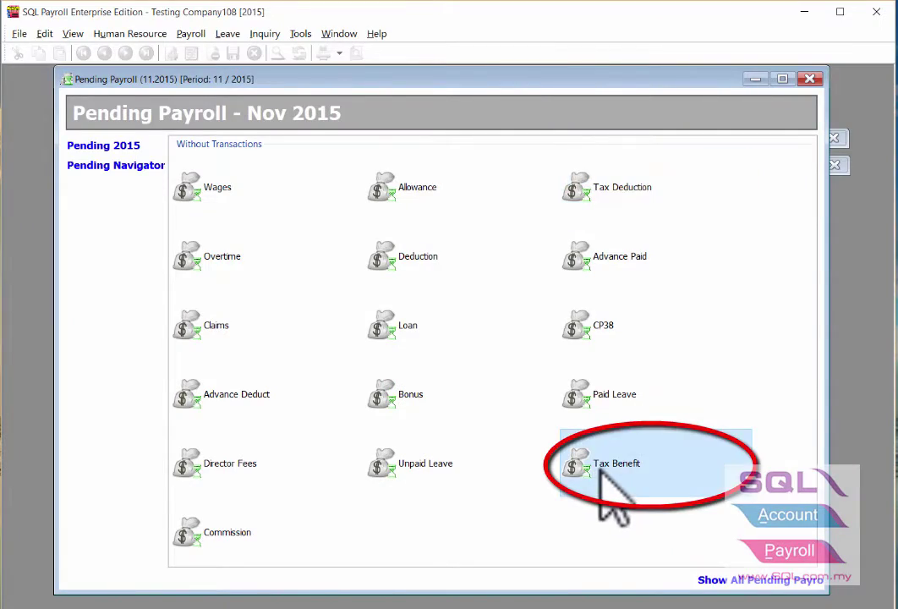
pyautogui.doubleClick(599, 469)
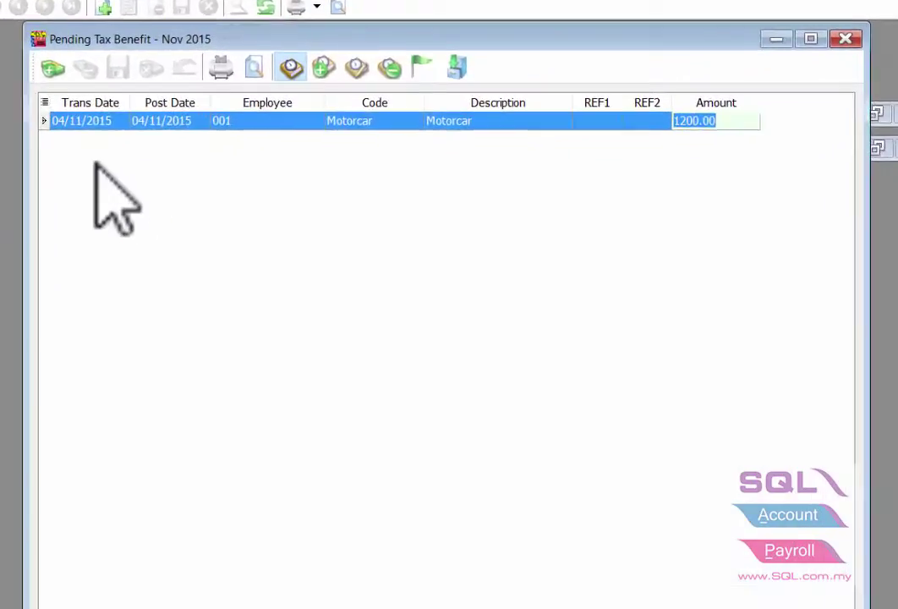
pyautogui.click(166, 118)
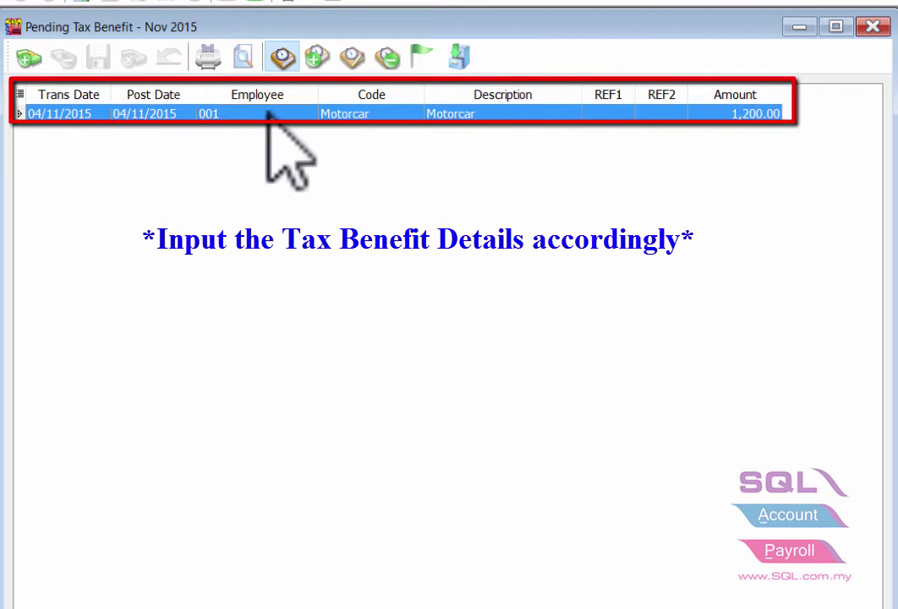
pyautogui.click(412, 114)
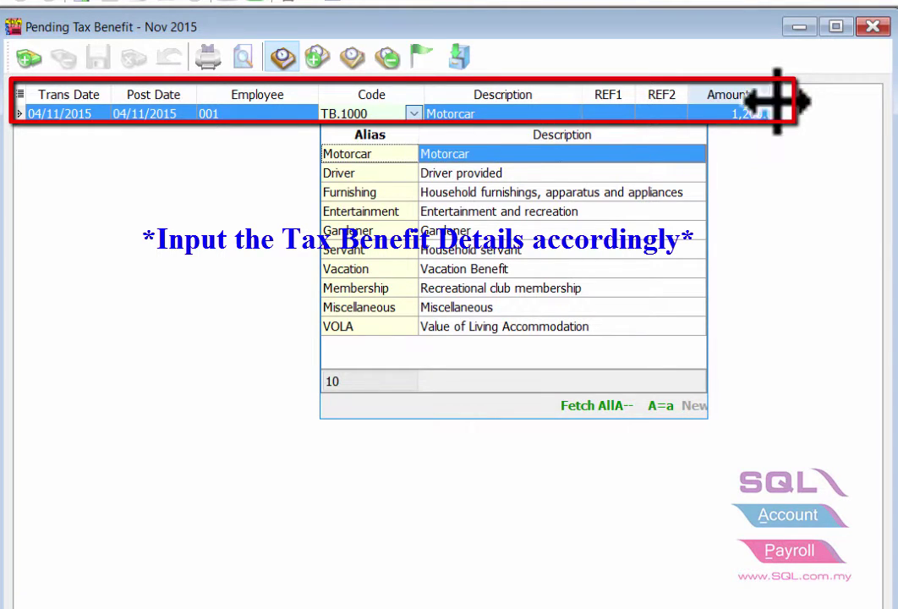
pyautogui.click(772, 165)
pyautogui.click(744, 113)
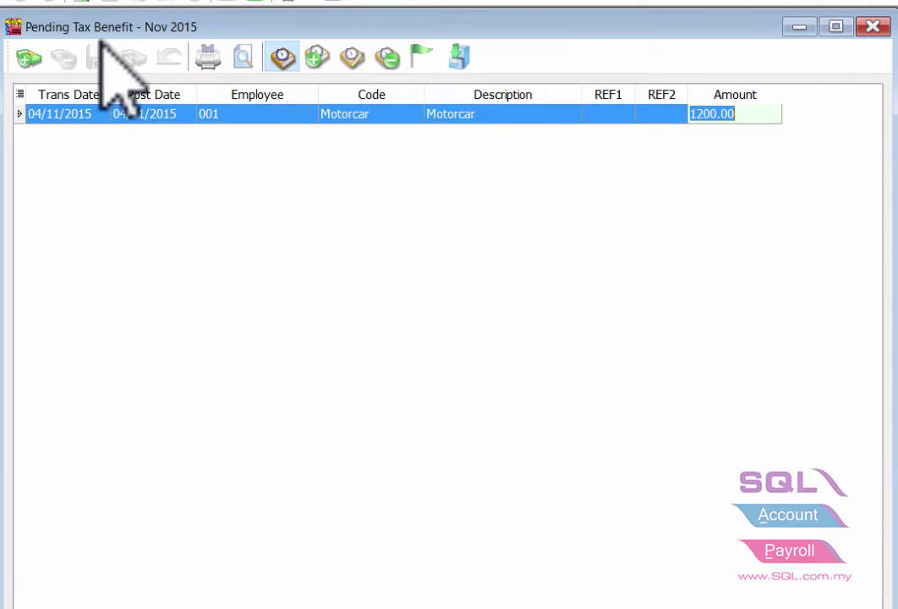
# Add a pending Tax Deduction for employee 001: Life Insurance premium, 800.00
pyautogui.click(800, 28)
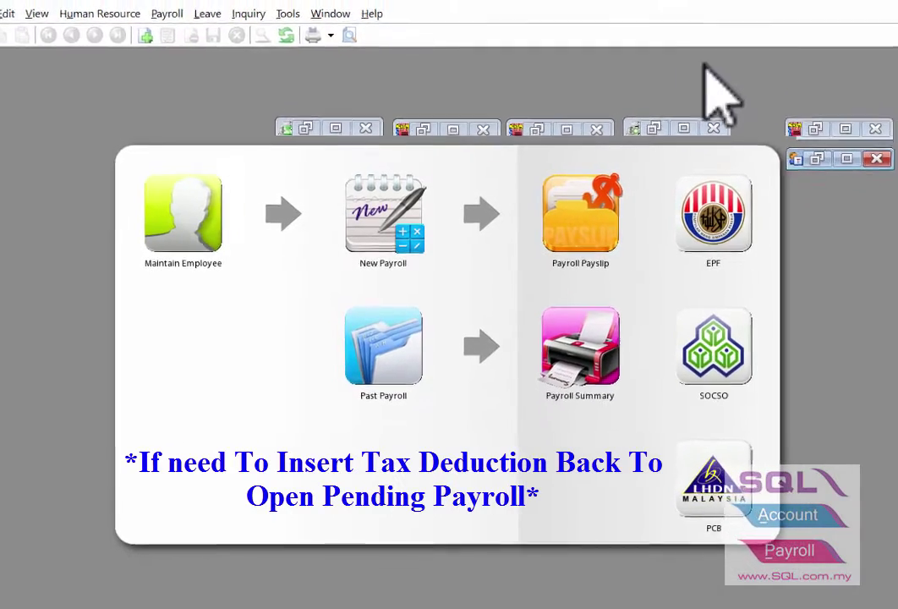
pyautogui.click(306, 129)
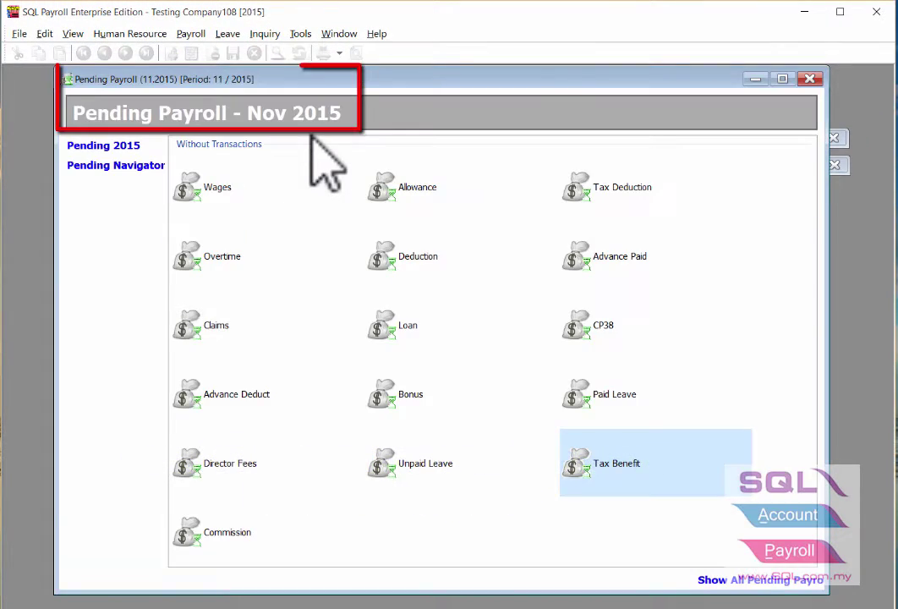
pyautogui.click(621, 199)
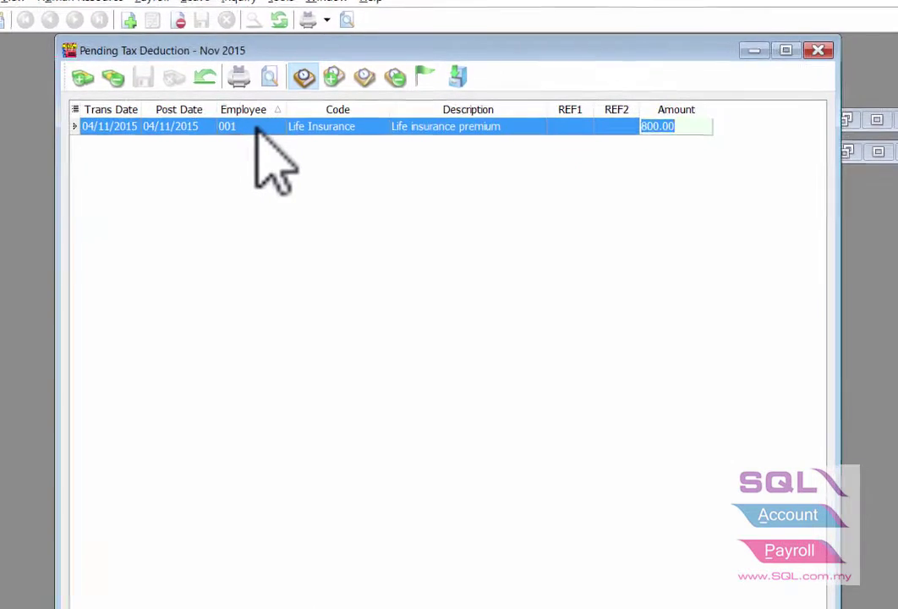
pyautogui.click(268, 123)
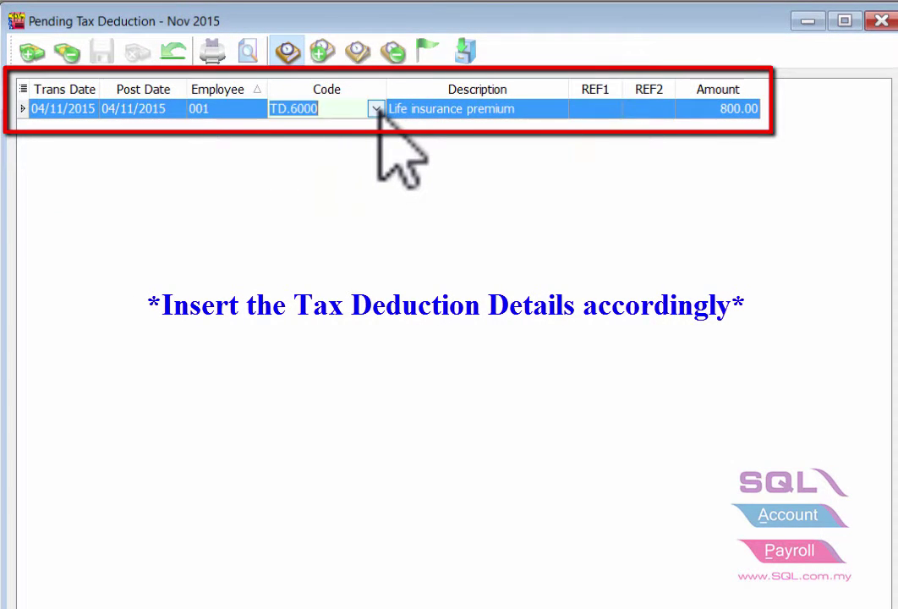
pyautogui.click(378, 108)
pyautogui.click(735, 110)
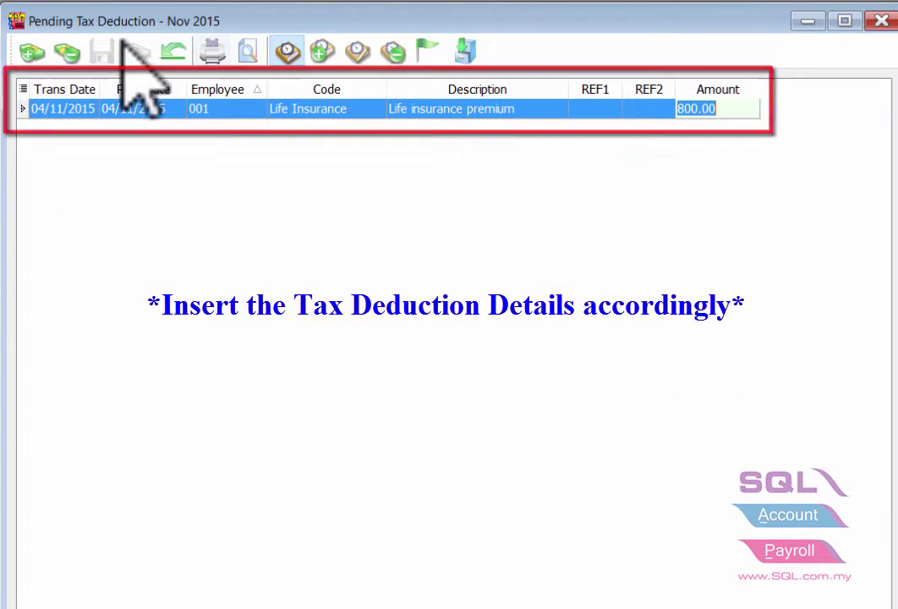
pyautogui.click(809, 20)
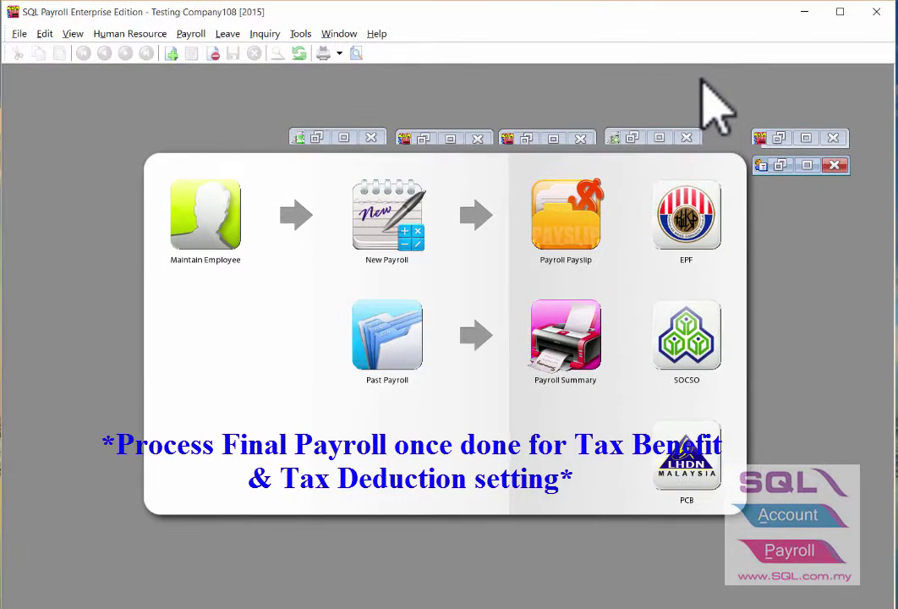
# Run the Final payroll for Year 2015, Month 11
pyautogui.click(191, 36)
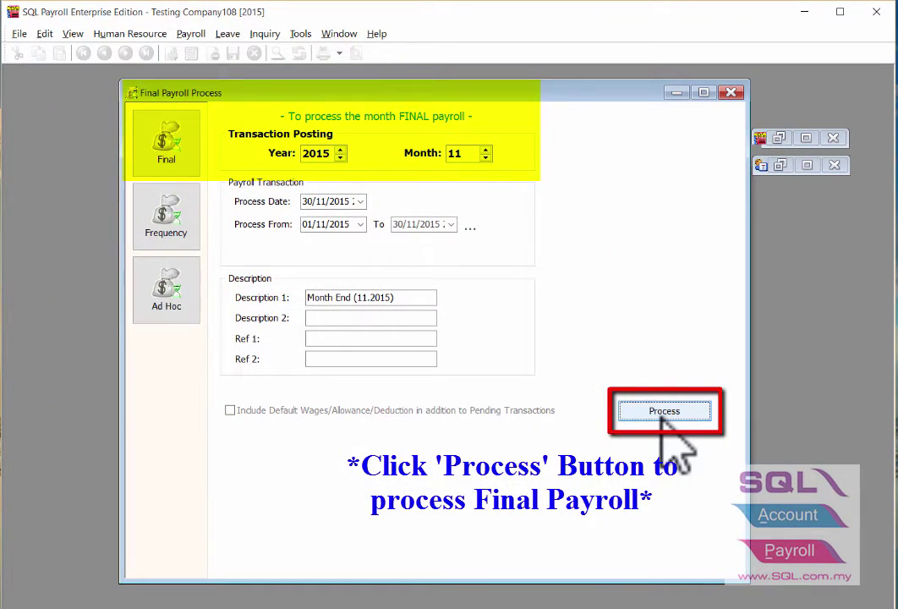
pyautogui.click(664, 412)
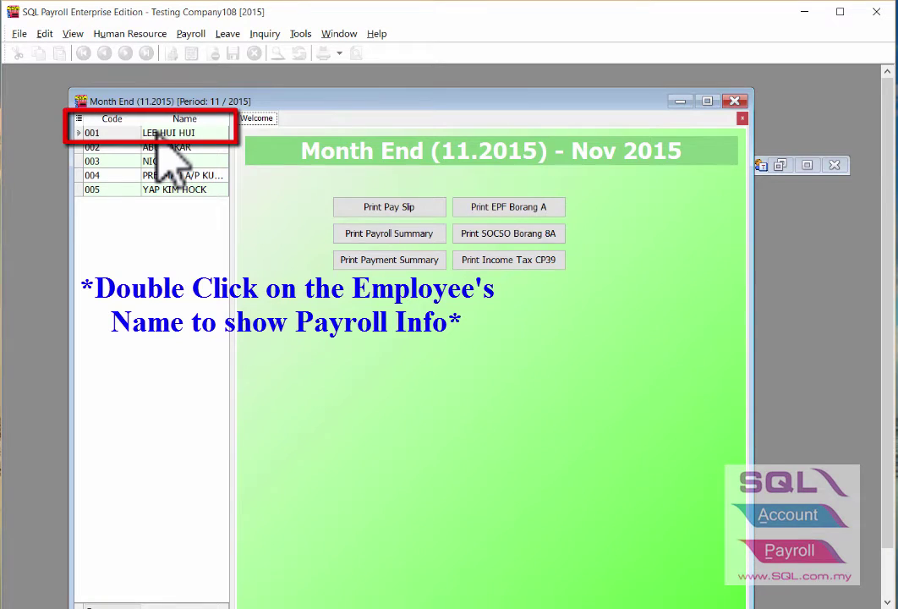
# Open employee 001's Month End (11.2015) payslip with Tax Benefit 1,200.00 and Tax Deduction 800.00
pyautogui.doubleClick(169, 134)
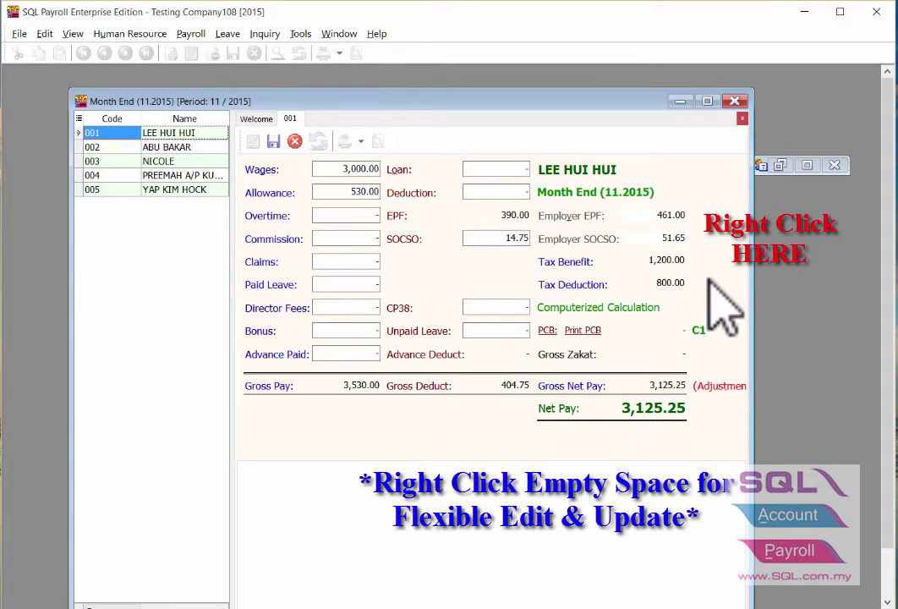
# Display the Tax Benefit and Tax Deduction grids under employee 001's payslip, selecting the Motorcar row
pyautogui.rightClick(721, 306)
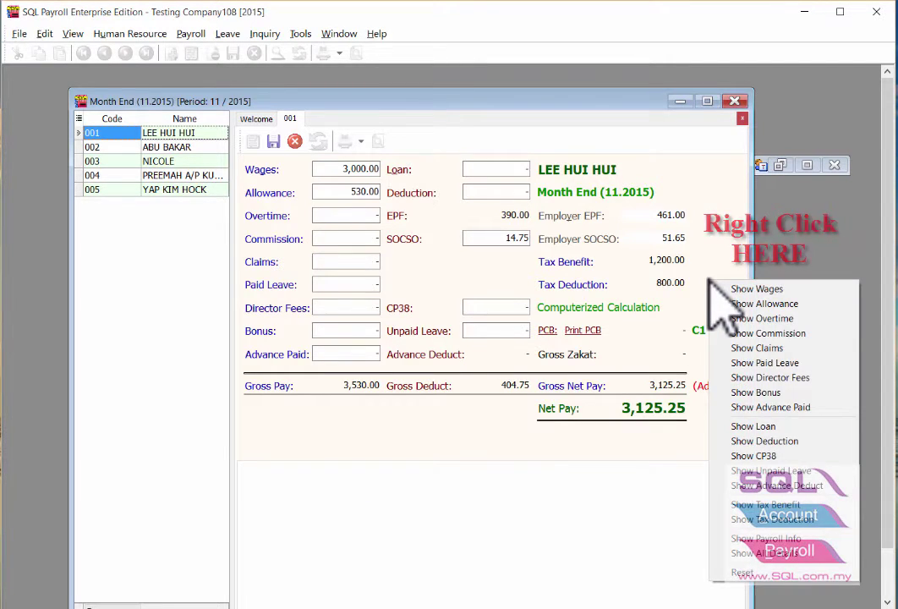
pyautogui.click(765, 505)
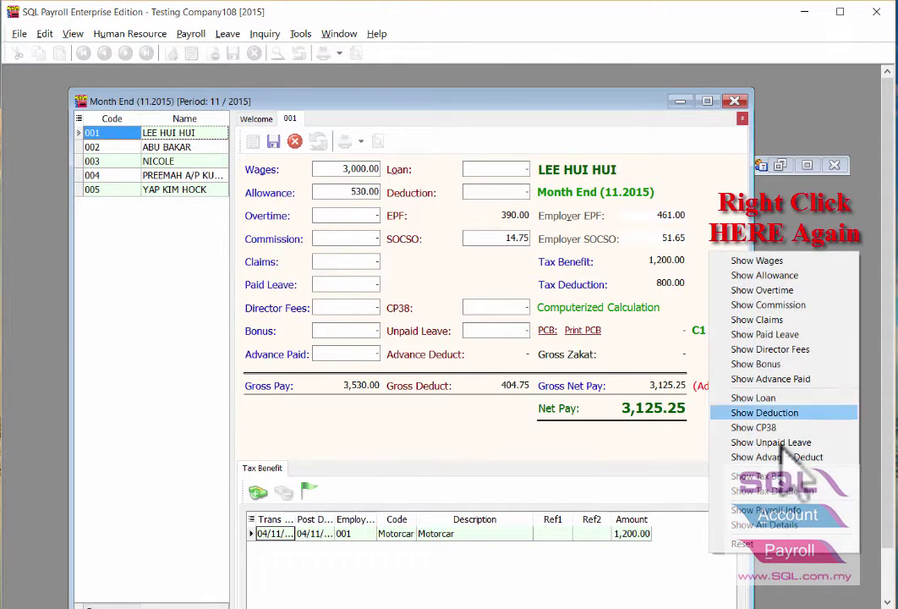
pyautogui.click(788, 496)
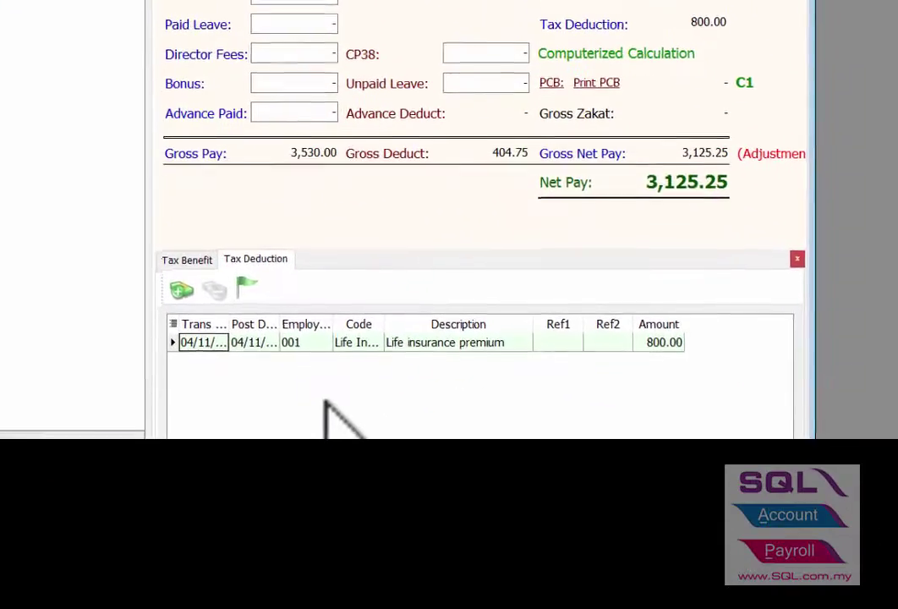
pyautogui.click(163, 189)
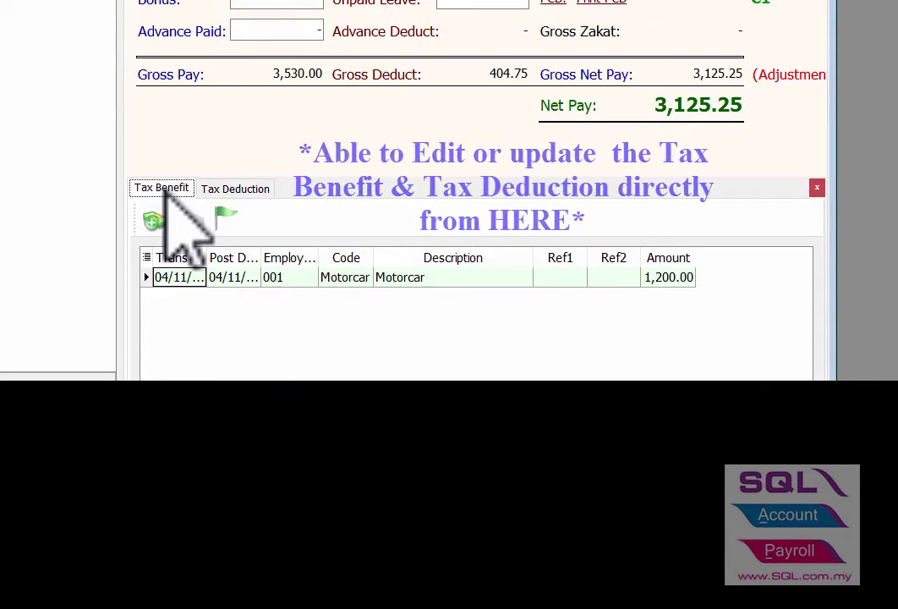
pyautogui.click(666, 279)
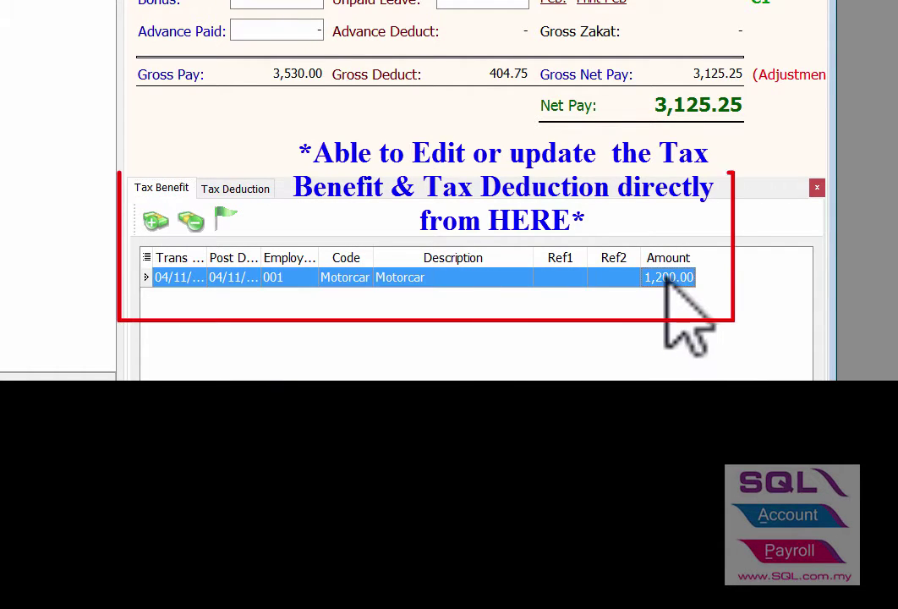
# Add a Driver provided tax benefit of 500 for employee 001 and save it
pyautogui.click(155, 221)
pyautogui.click(354, 298)
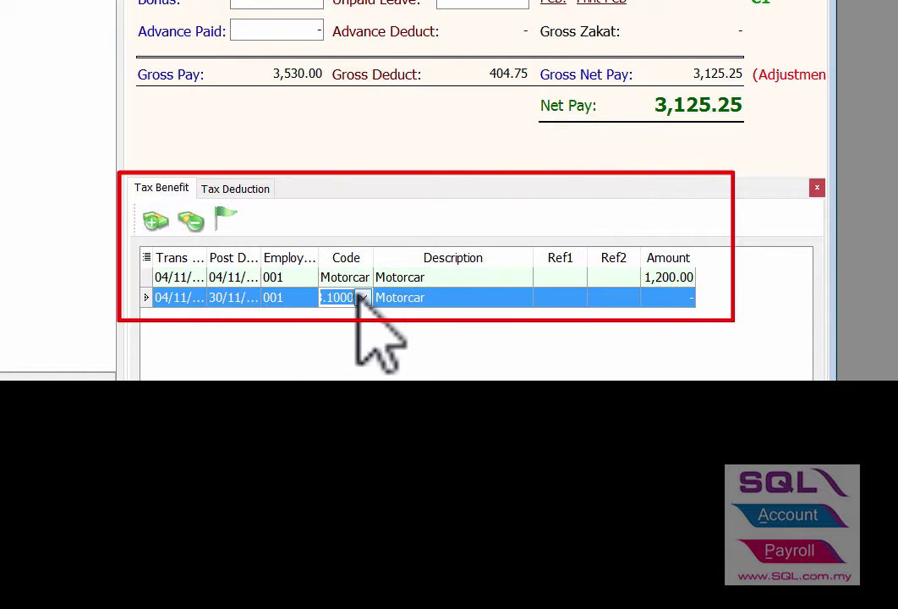
pyautogui.click(363, 298)
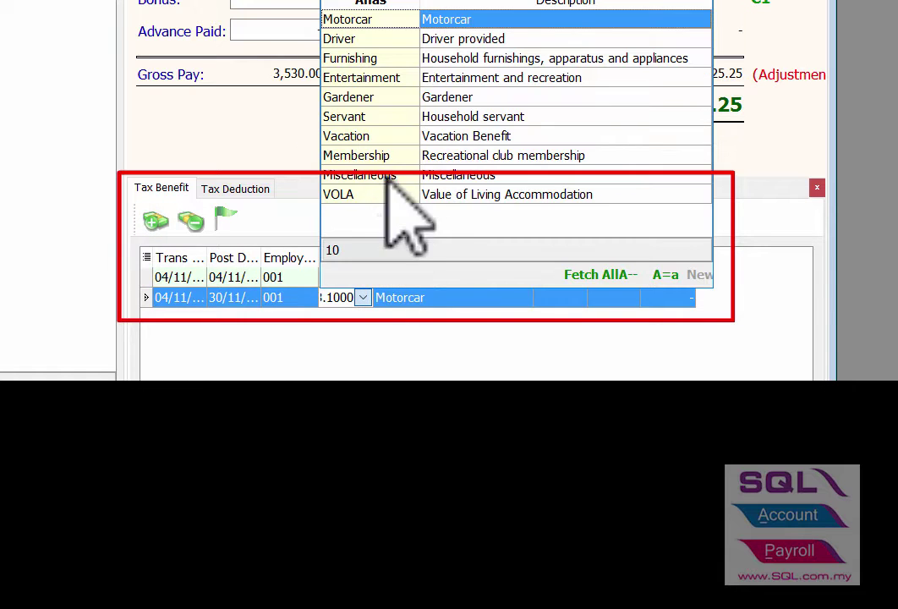
pyautogui.click(389, 39)
pyautogui.click(642, 300)
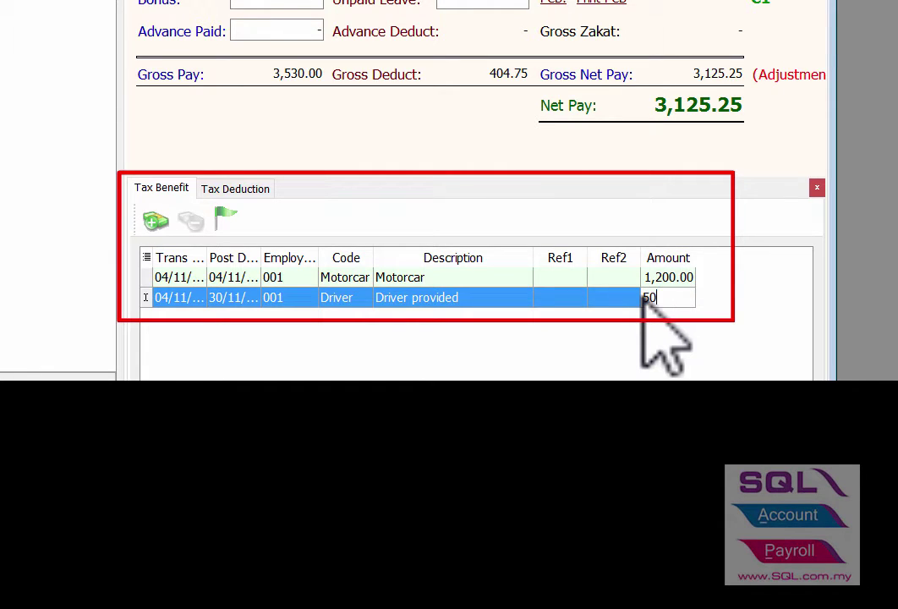
pyautogui.write('500')
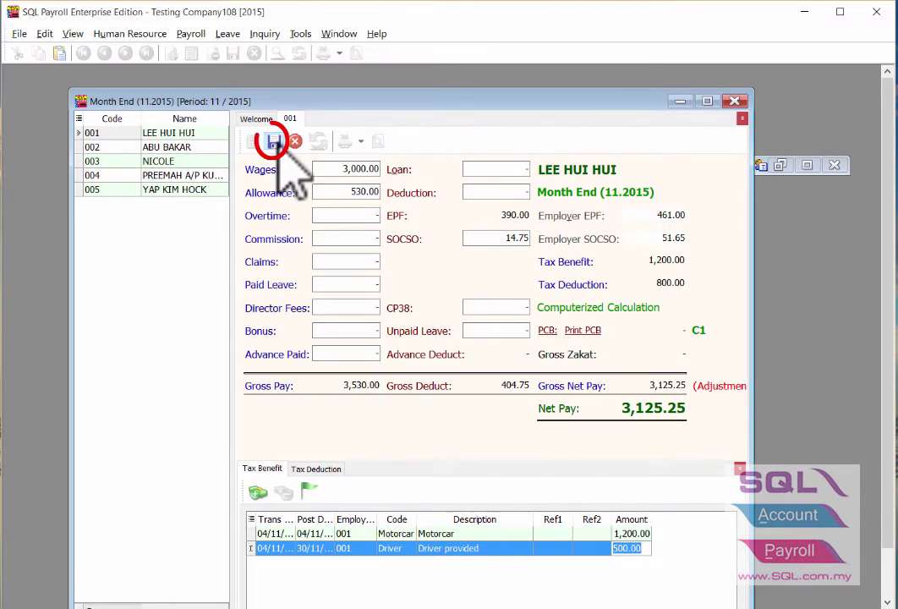
pyautogui.click(274, 143)
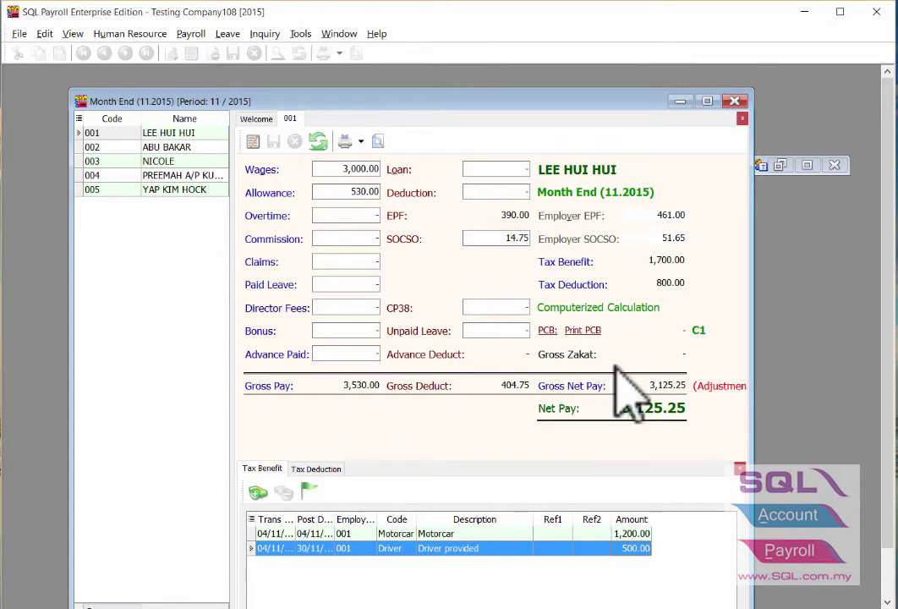
# Preview employee 001's Nov 2015 PCB calculation enlarged and scroll through the calculator page
pyautogui.click(576, 333)
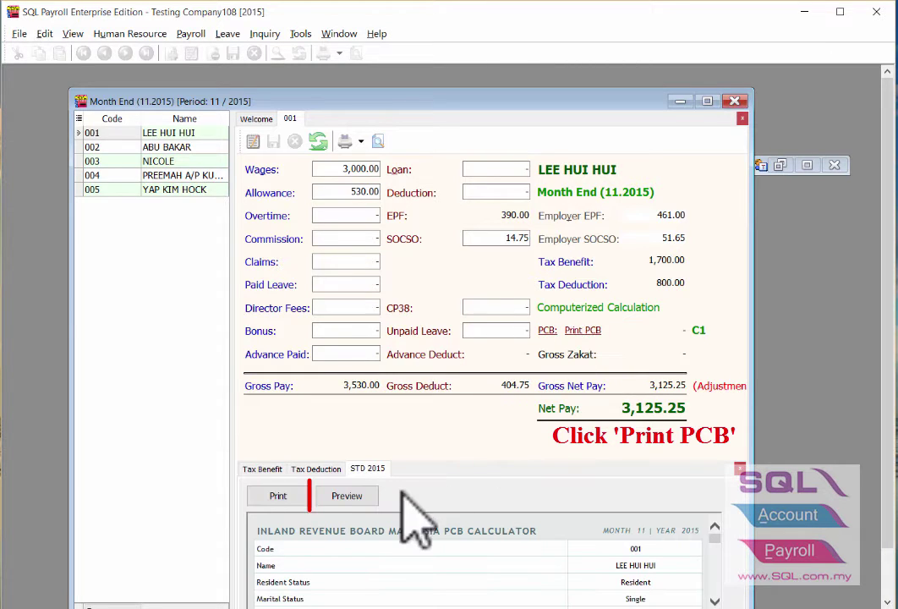
pyautogui.click(348, 496)
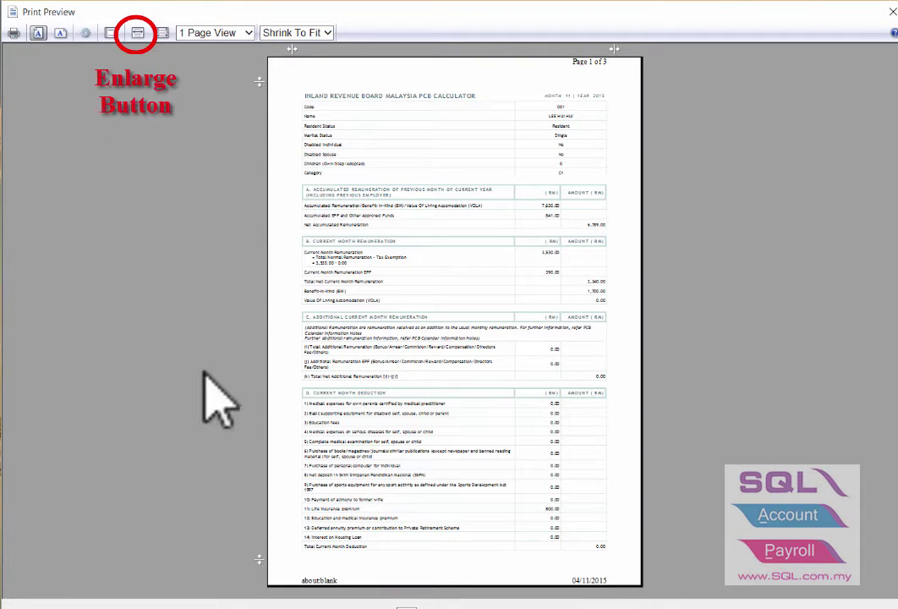
pyautogui.click(138, 34)
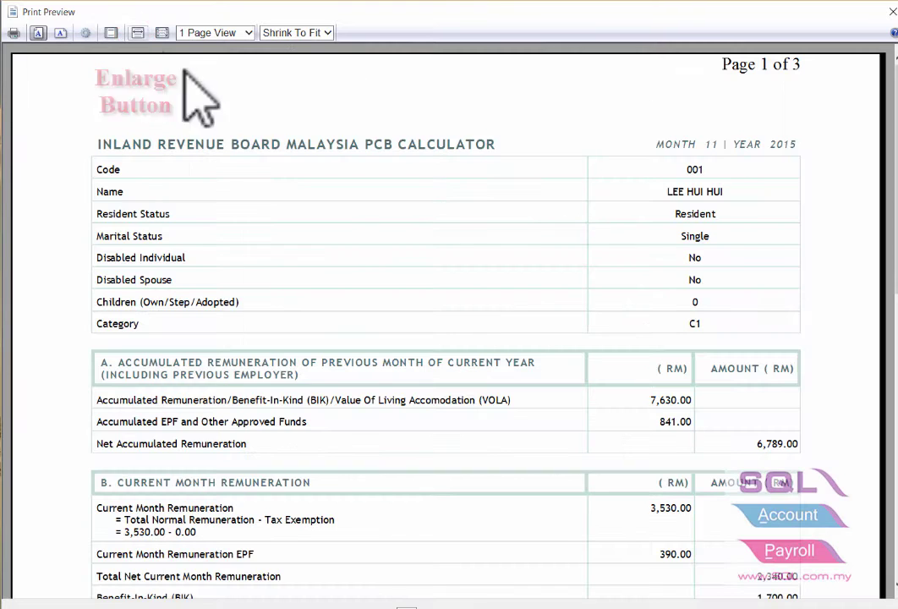
pyautogui.scroll(-8, 777, 330)
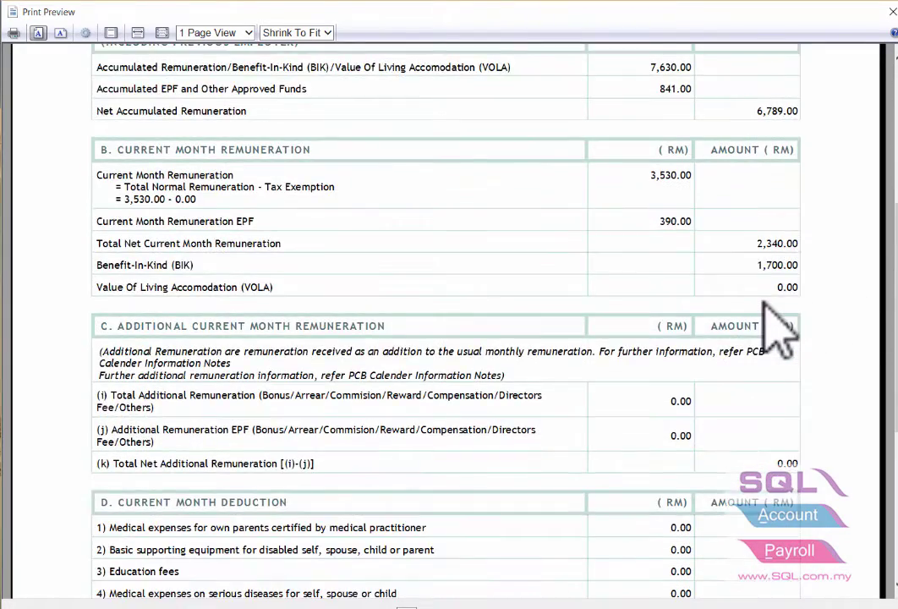
pyautogui.scroll(-1, 765, 304)
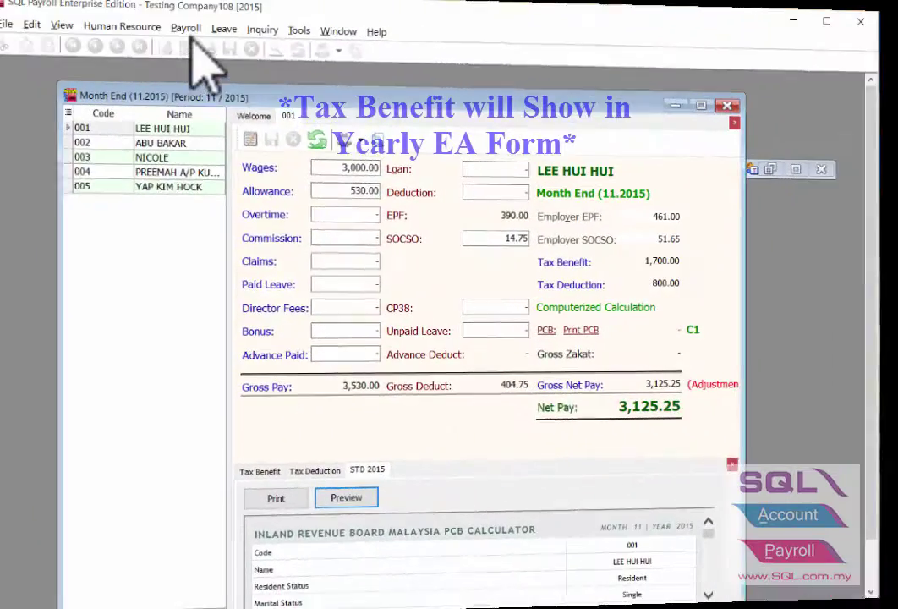
pyautogui.click(188, 30)
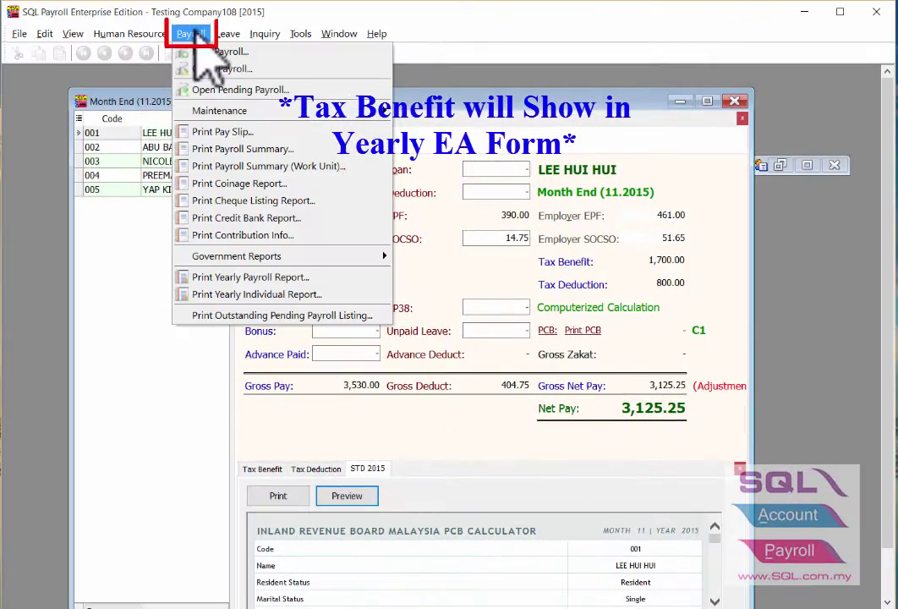
# Preview the Income Tax EA Form for employee 001 using the 2015-BM report template
pyautogui.moveTo(245, 257)
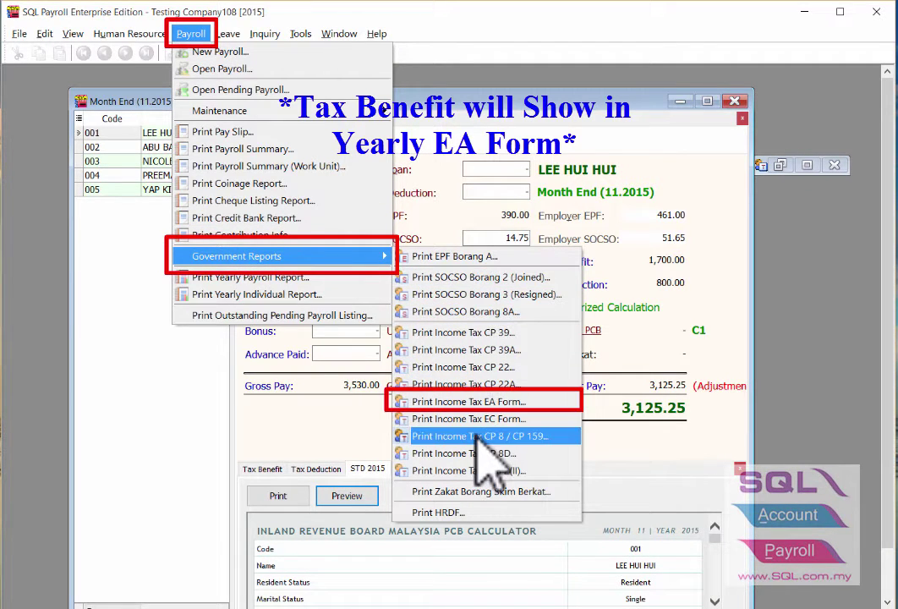
pyautogui.click(474, 402)
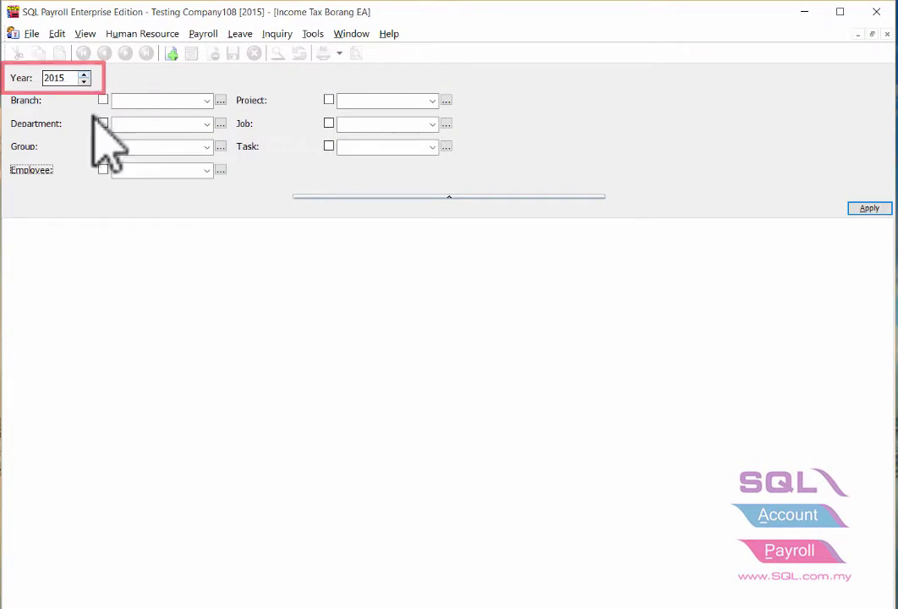
pyautogui.click(207, 170)
pyautogui.click(208, 201)
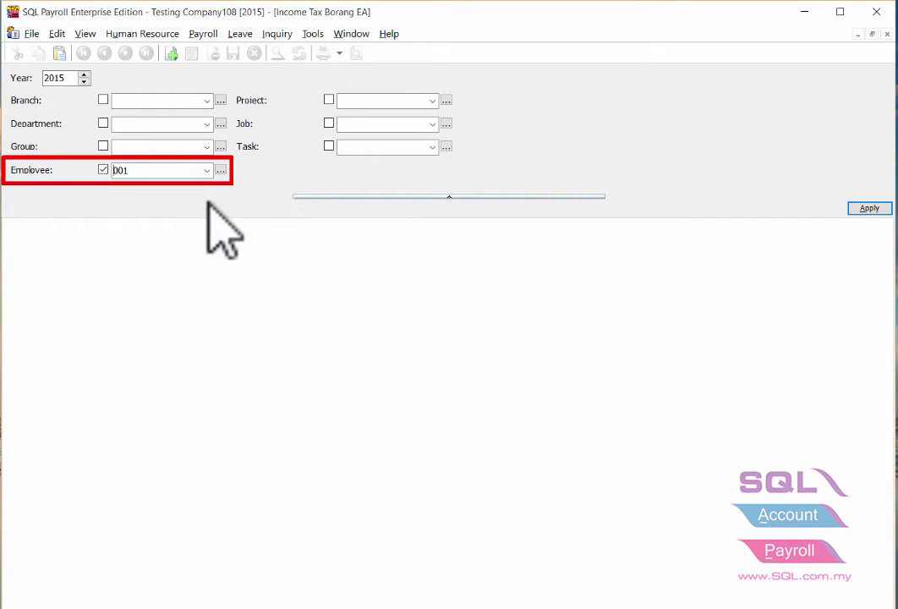
pyautogui.click(869, 209)
pyautogui.click(860, 246)
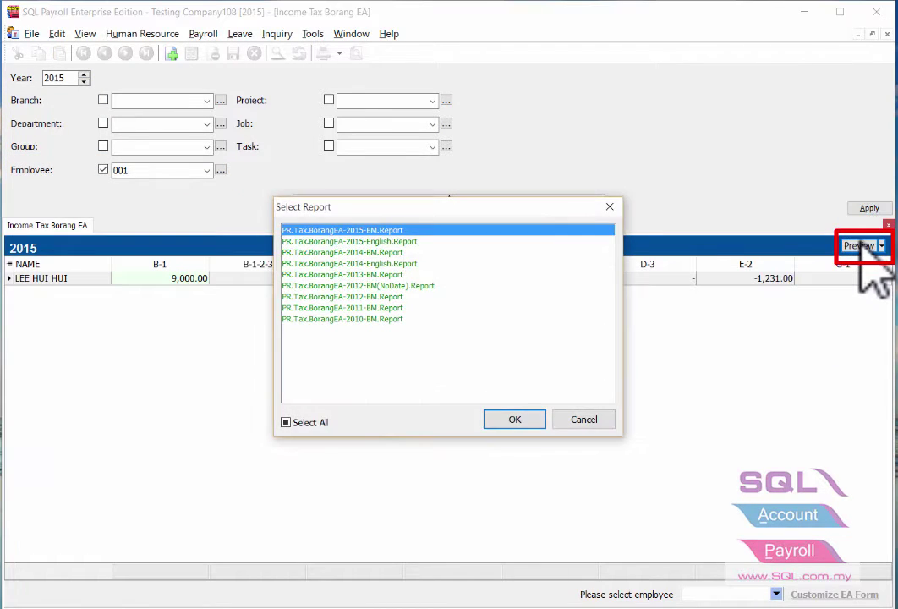
pyautogui.click(514, 420)
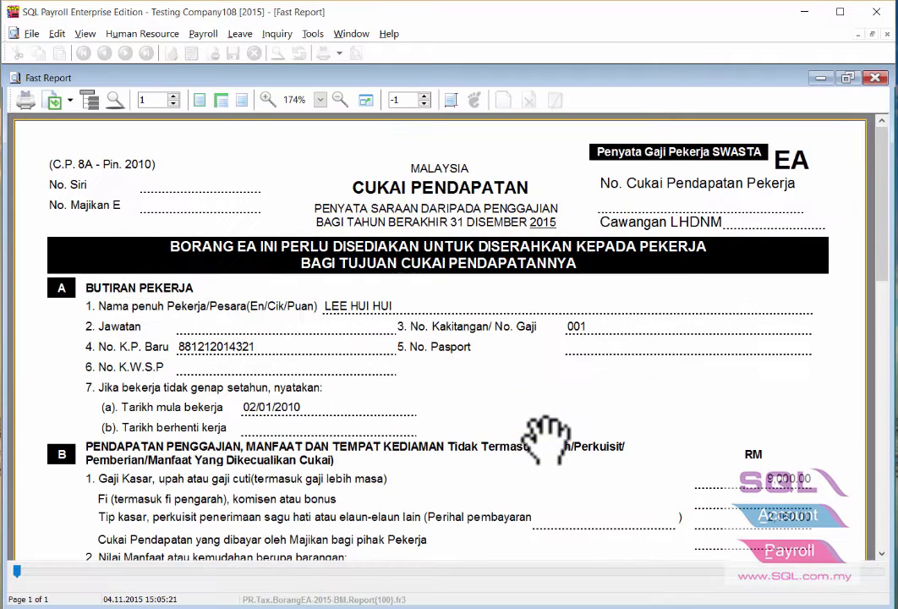
# Scroll the EA preview to section B's car and driver benefit lines, then close it
pyautogui.scroll(-3, 537, 405)
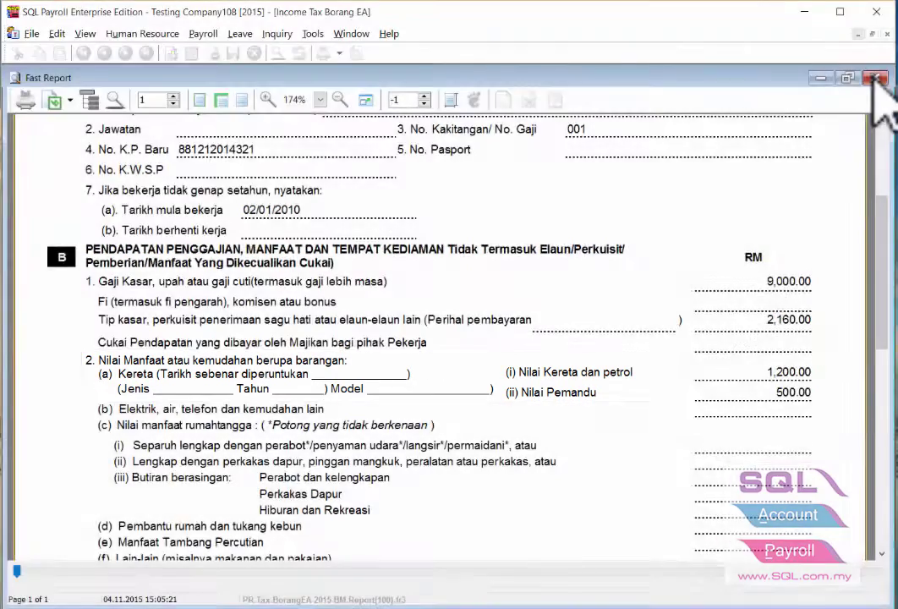
pyautogui.click(877, 77)
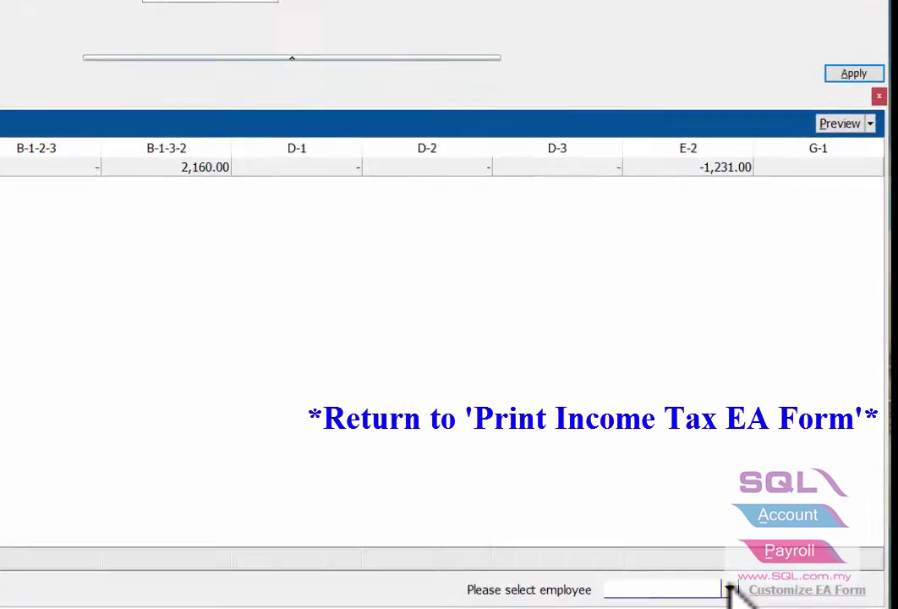
# On employee 001's customized EA form, enter car honda, year 2000, model Civic, and save
pyautogui.click(774, 594)
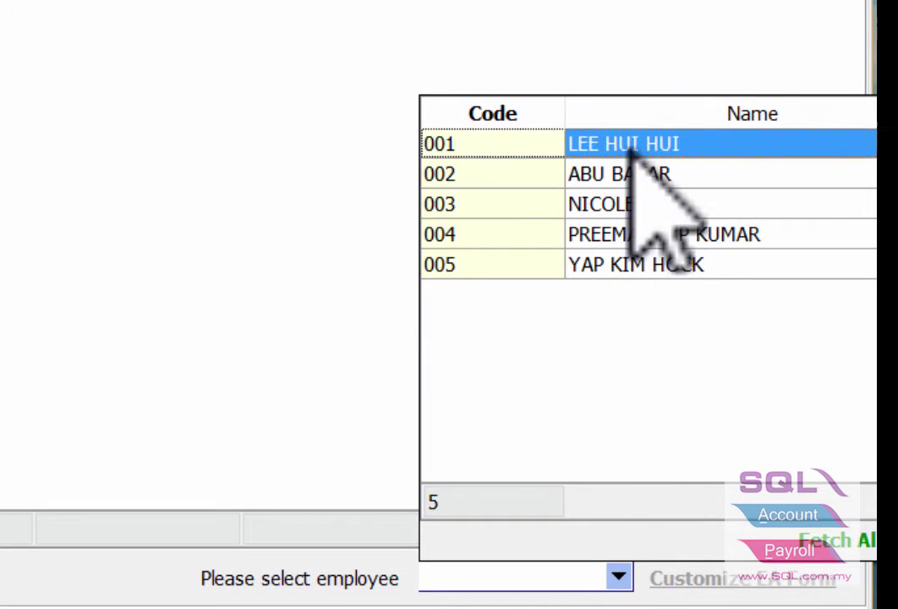
pyautogui.click(602, 139)
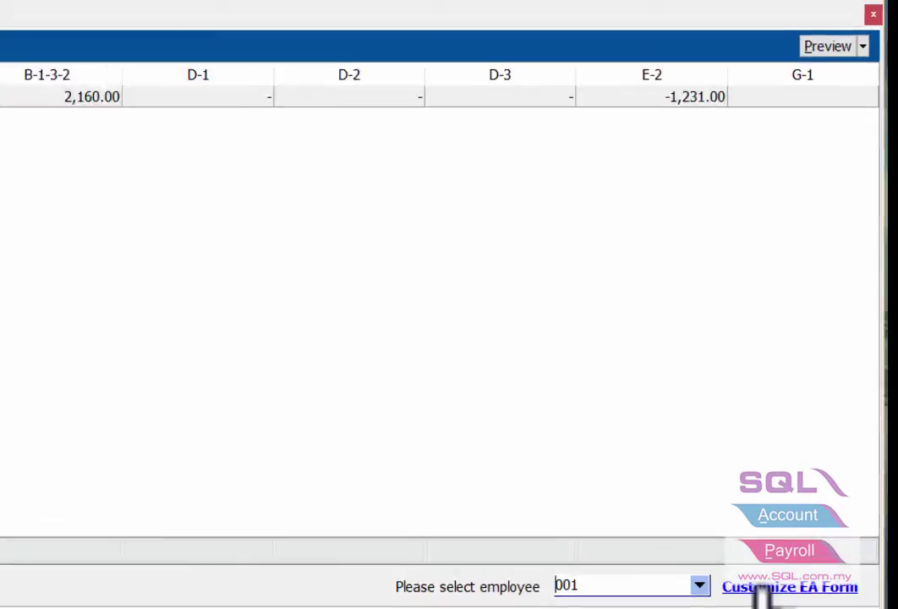
pyautogui.click(761, 595)
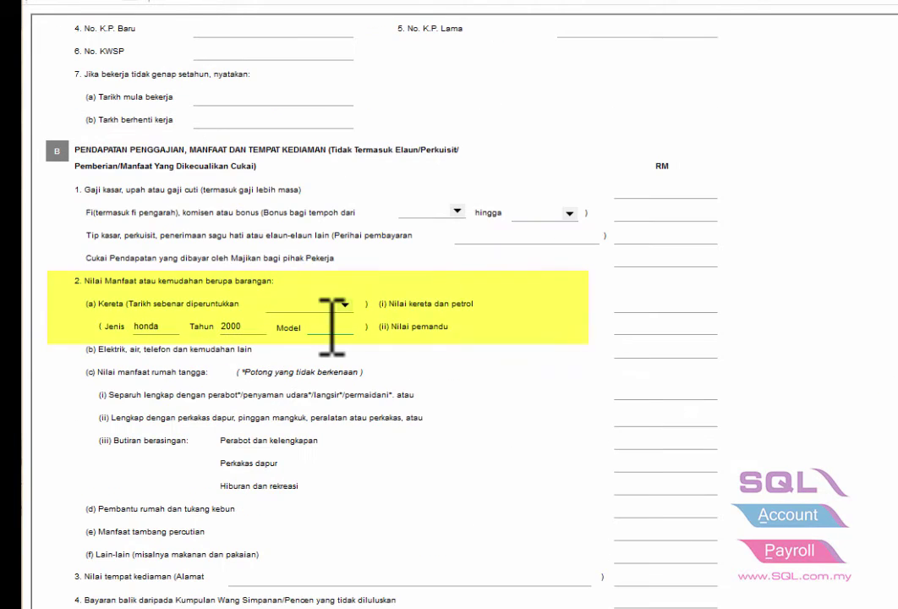
pyautogui.write('Civic')
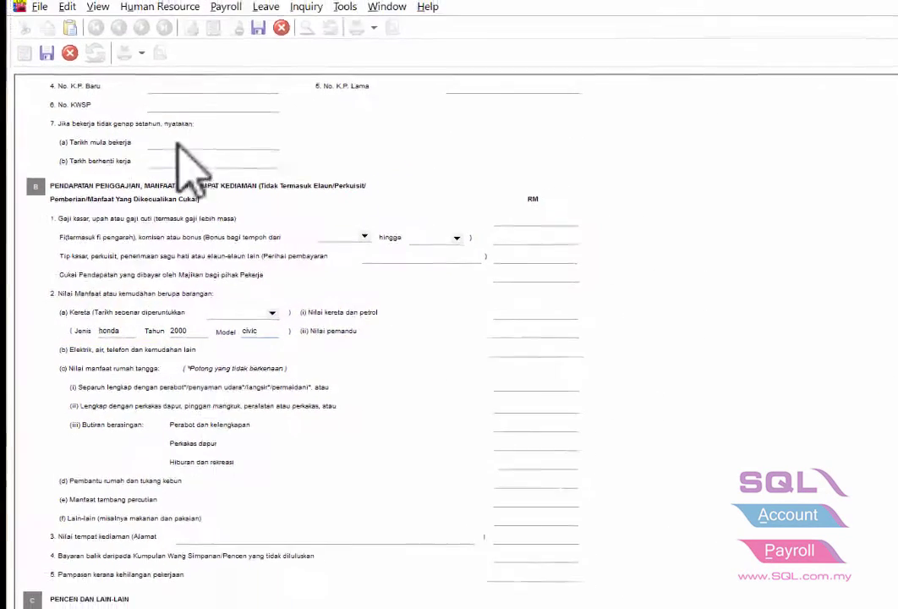
pyautogui.click(38, 77)
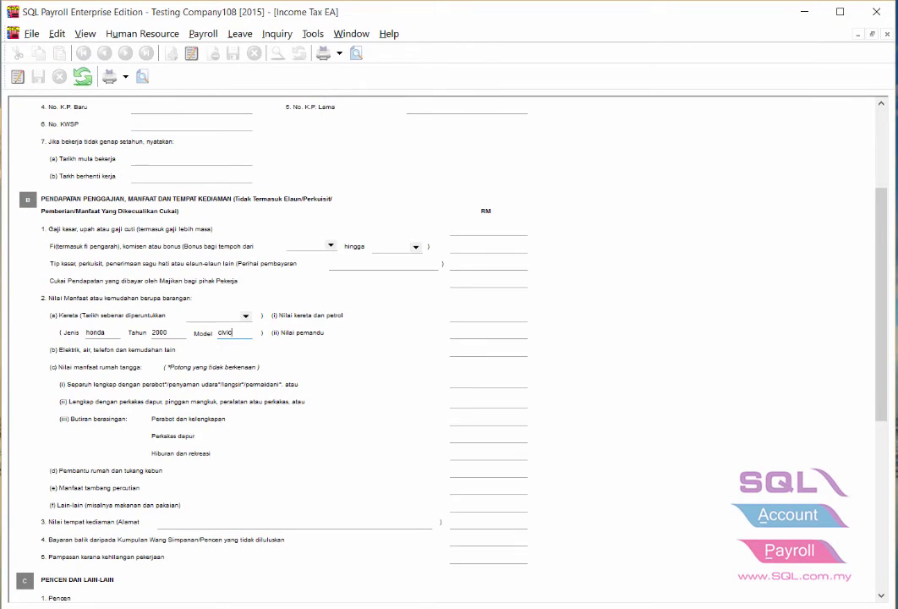
pyautogui.click(886, 34)
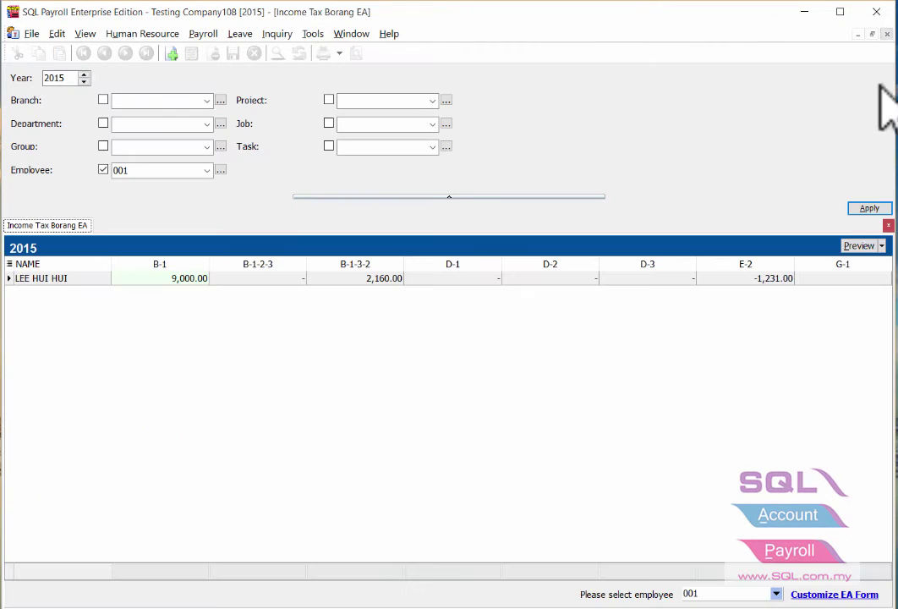
# Refresh employee 001's EA figures and preview the 2015-BM EA report down to section B
pyautogui.click(867, 208)
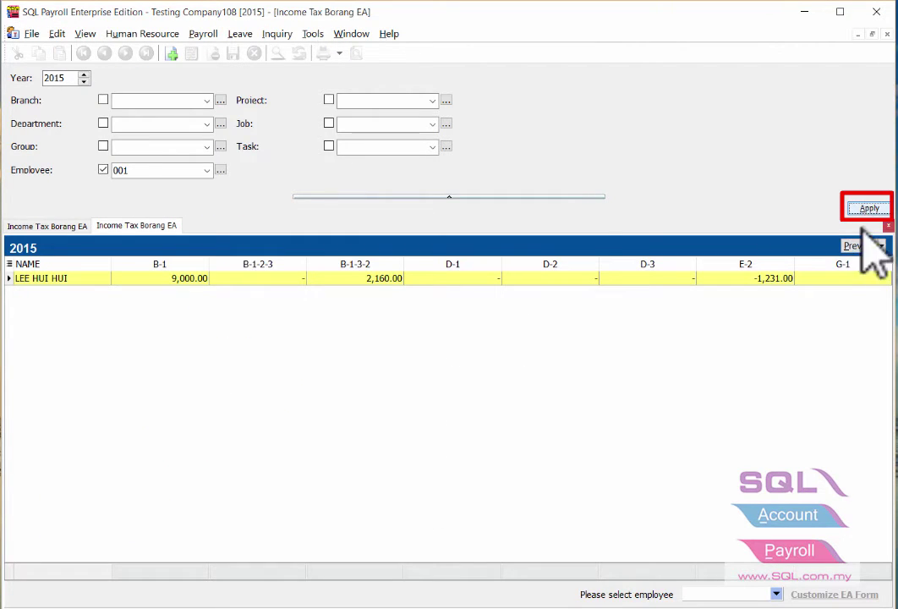
pyautogui.click(859, 245)
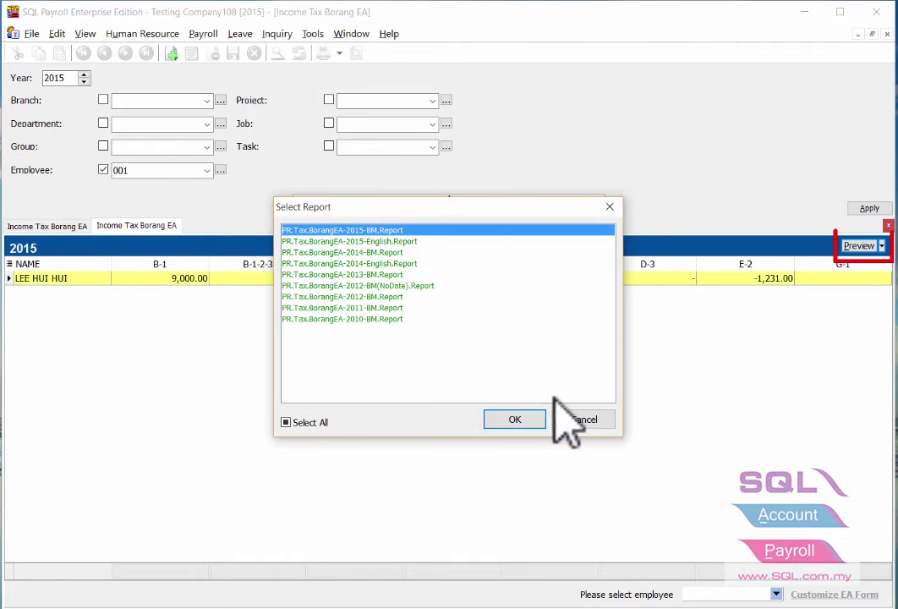
pyautogui.click(512, 426)
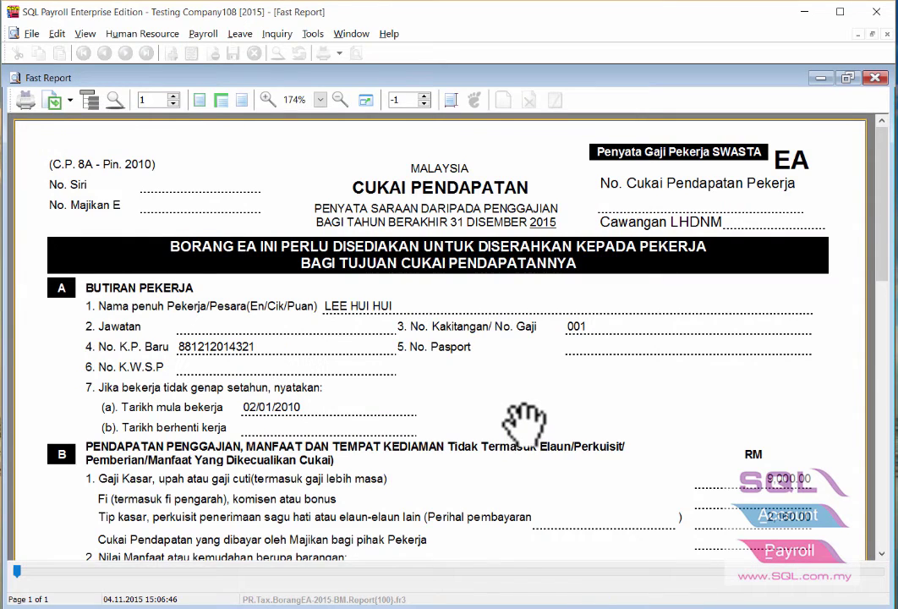
pyautogui.scroll(-3, 530, 394)
pyautogui.scroll(-2, 530, 394)
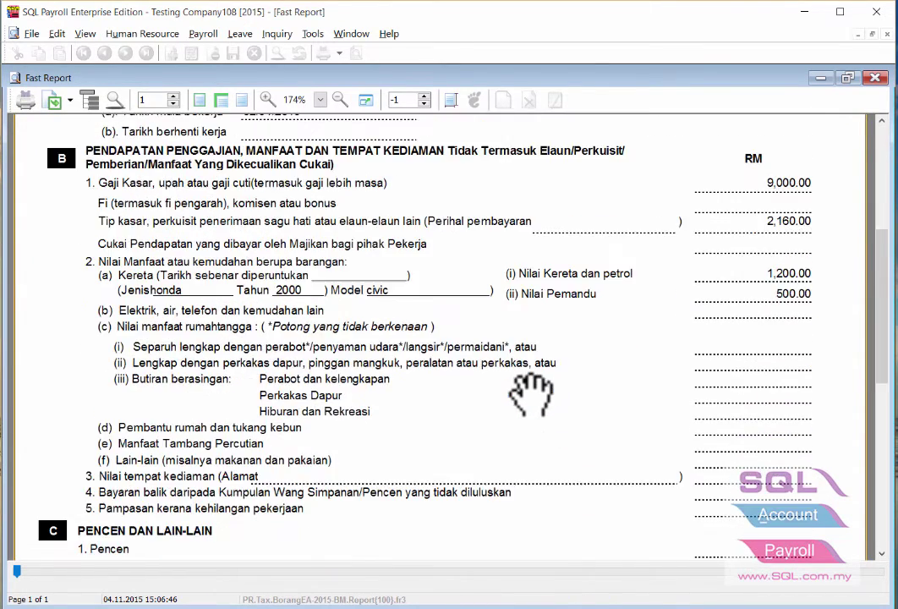